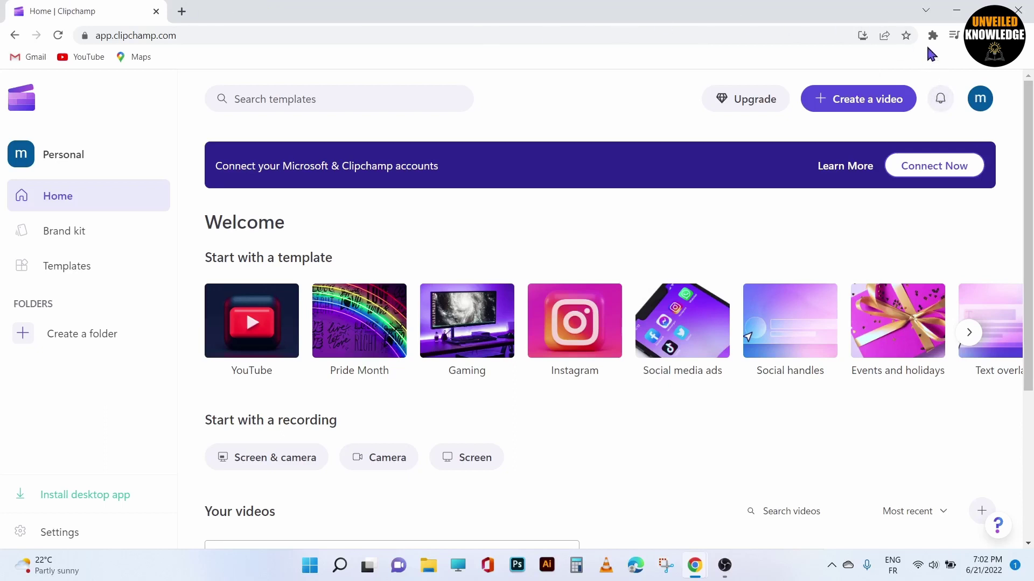
Start a new video and show the Record & create options.
{"action": "left_click", "coordinate": [842, 98]}
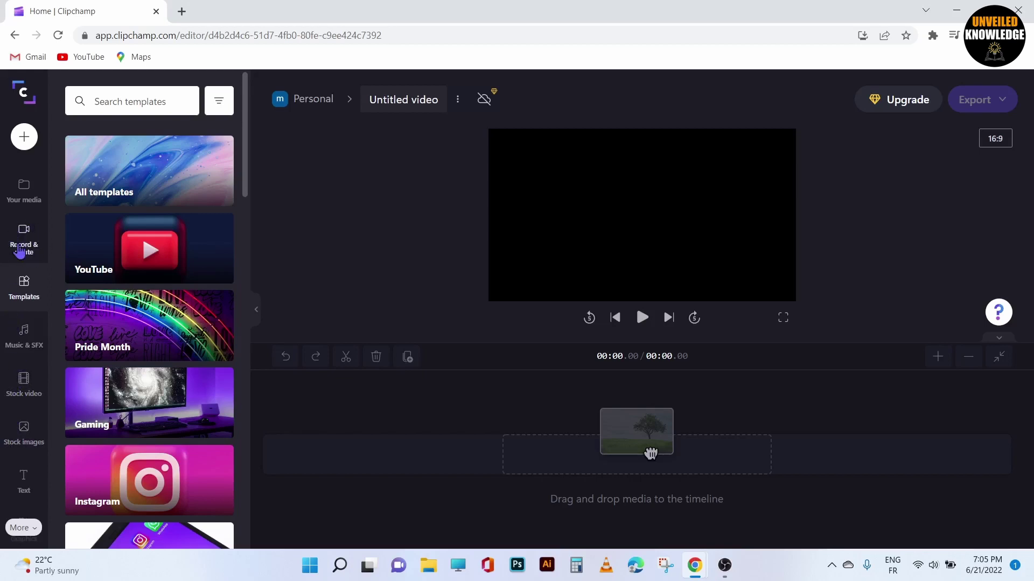
{"action": "left_click", "coordinate": [24, 243]}
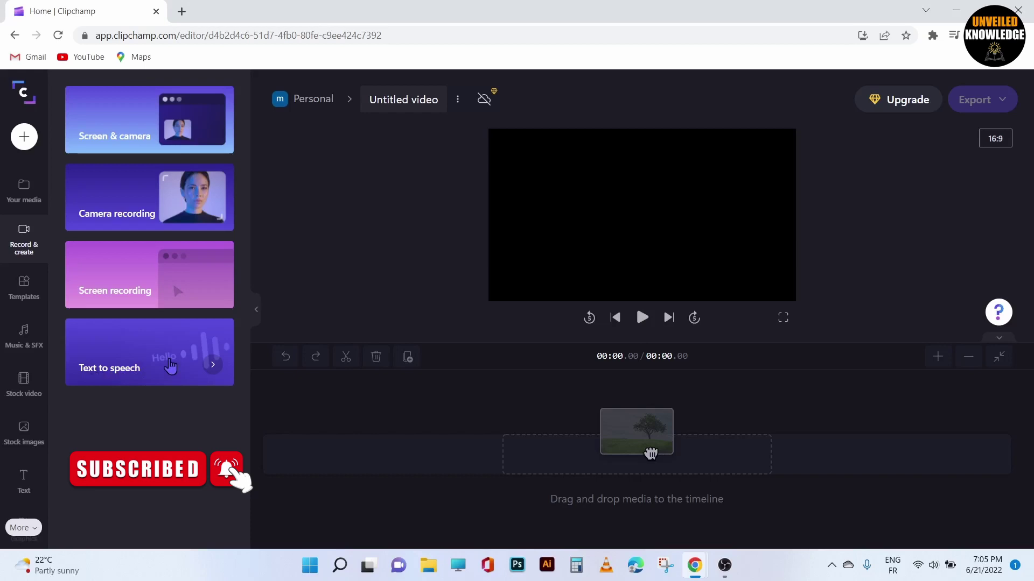
Open text to speech and keep English (US) with the Jenny voice.
{"action": "left_click", "coordinate": [170, 365]}
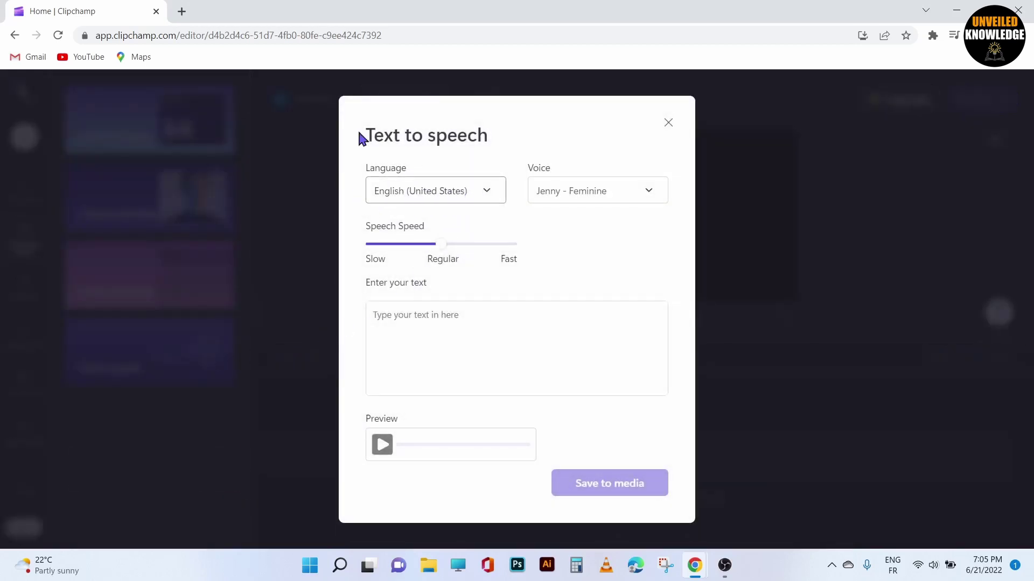
{"action": "left_click", "coordinate": [481, 193]}
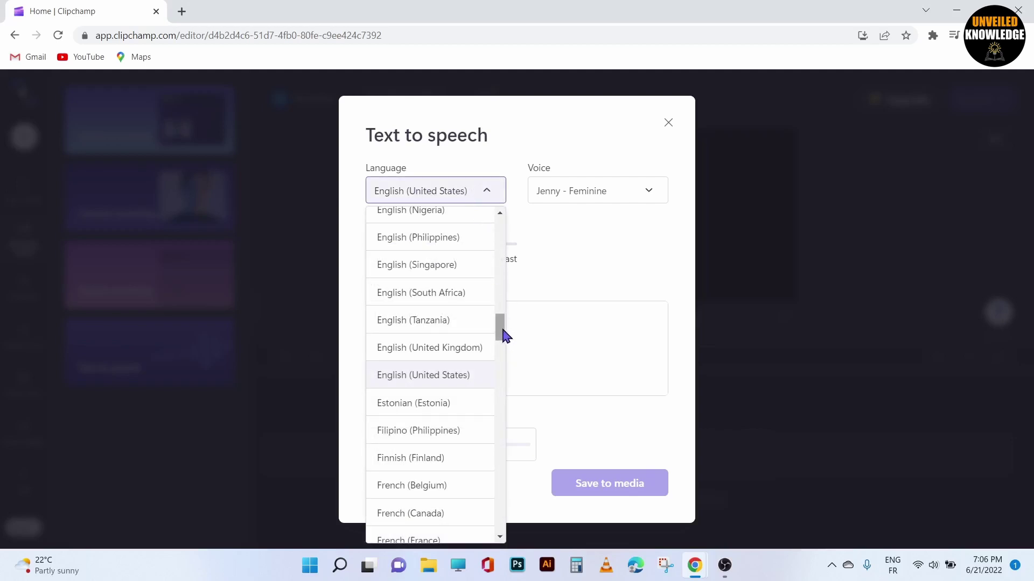
{"action": "mouse_move", "coordinate": [503, 333]}
{"action": "left_mouse_down"}
{"action": "mouse_move", "coordinate": [499, 413]}
{"action": "mouse_move", "coordinate": [480, 313]}
{"action": "left_mouse_up"}
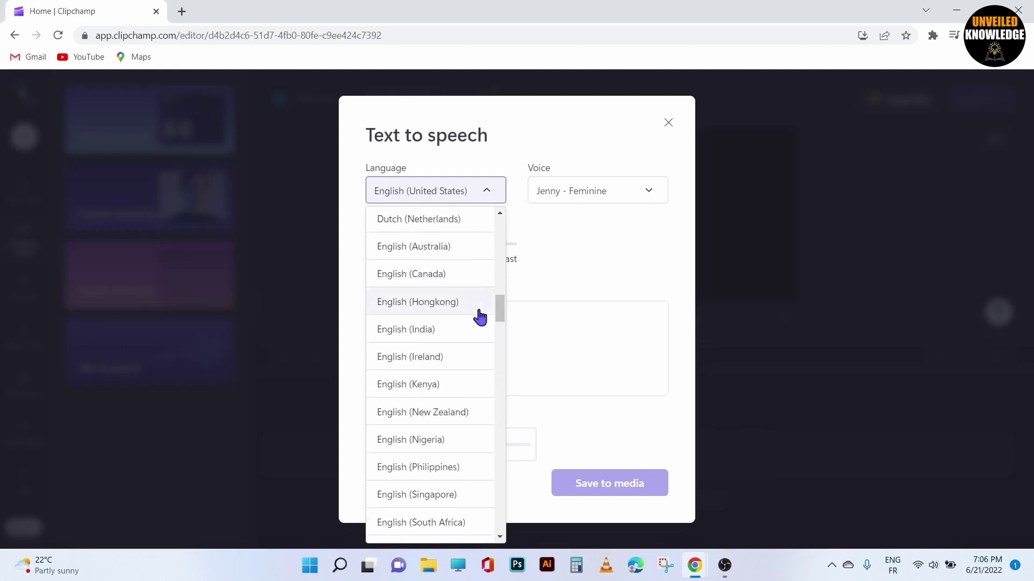
{"action": "left_click", "coordinate": [620, 256]}
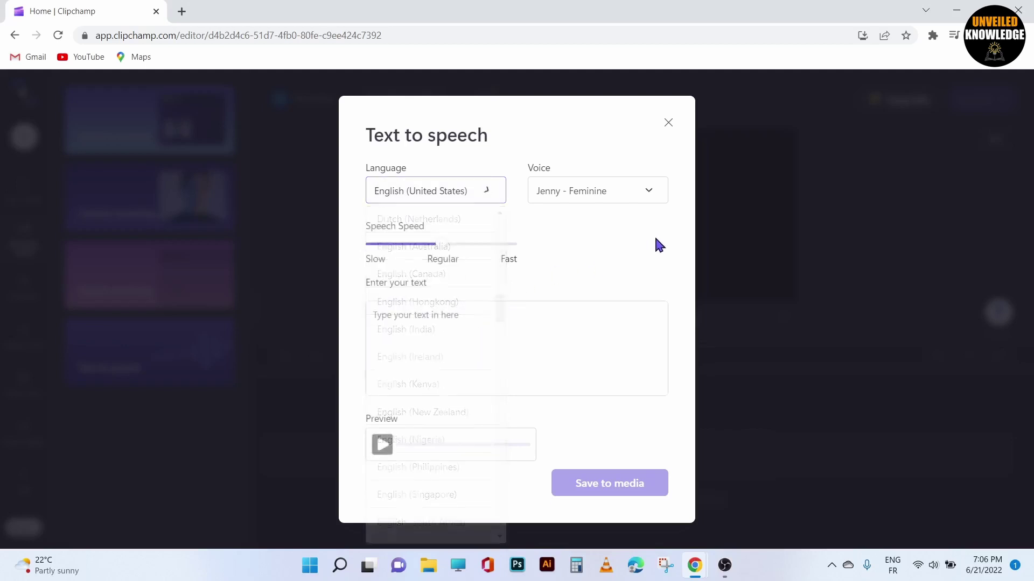
{"action": "left_click", "coordinate": [650, 196]}
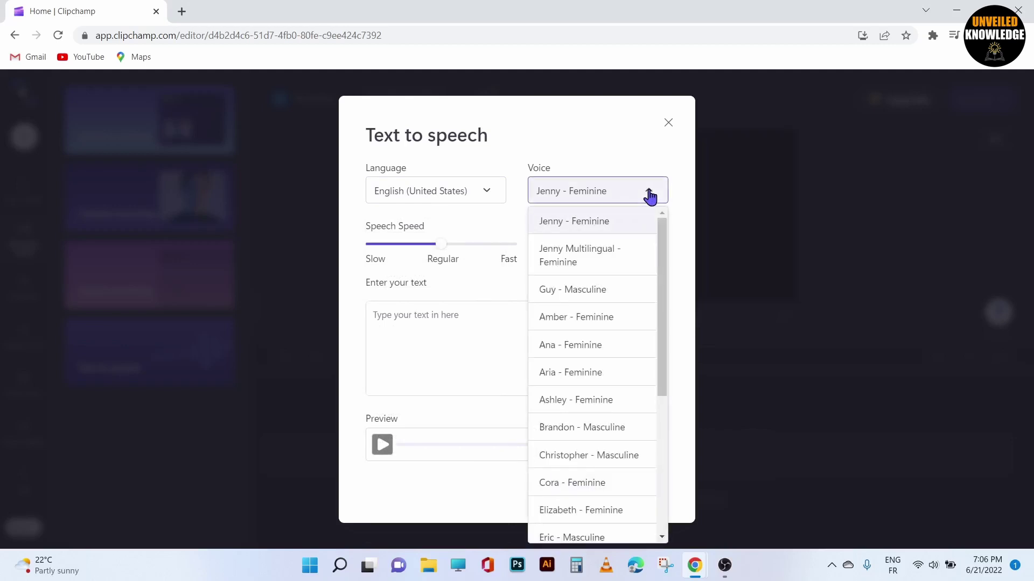
{"action": "left_click", "coordinate": [651, 196]}
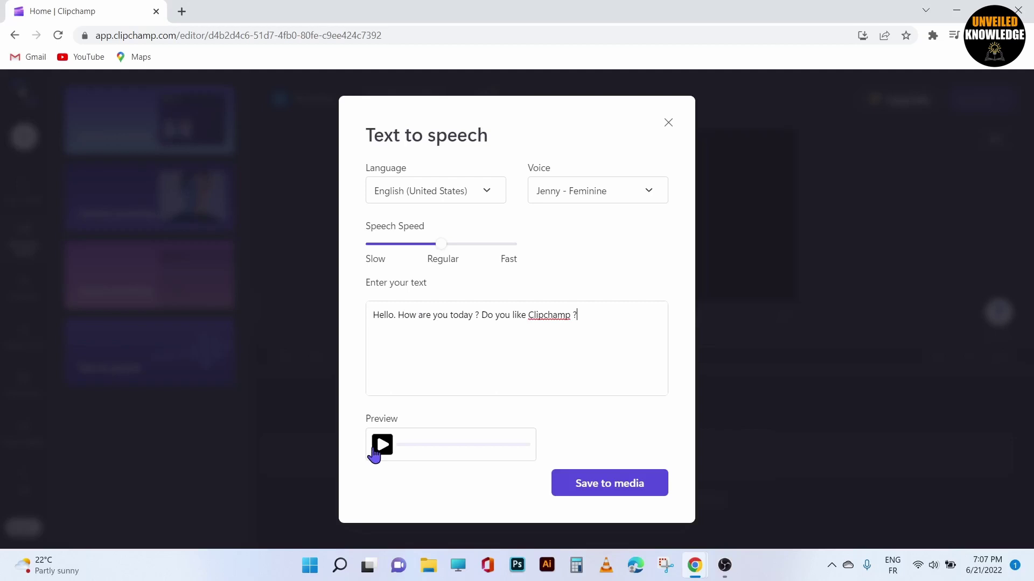
Preview the greeting, raise speech speed toward Fast, and preview it again.
{"action": "left_click", "coordinate": [382, 445]}
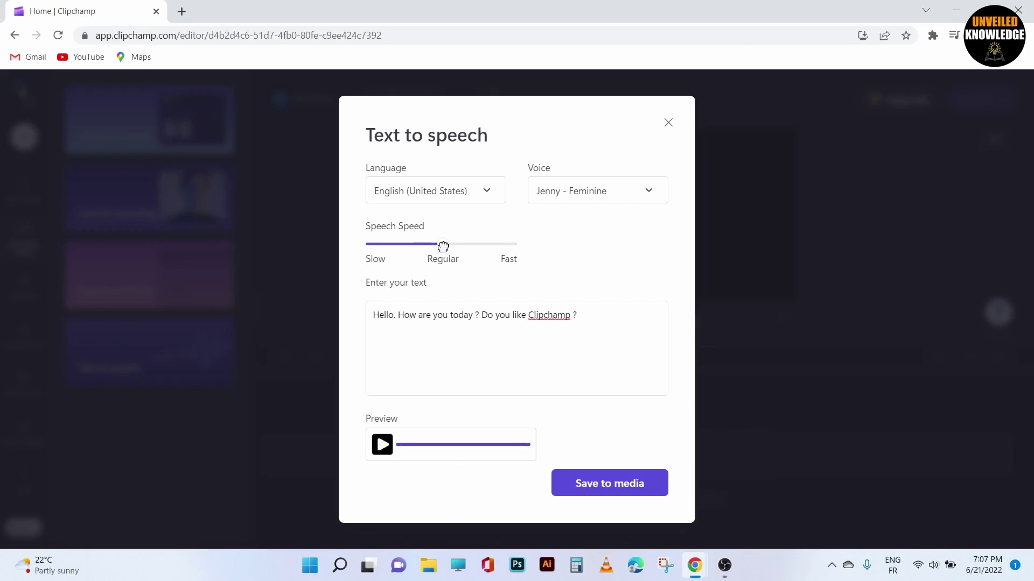
{"action": "left_click_drag", "start_coordinate": [470, 252], "coordinate": [483, 252]}
{"action": "left_click", "coordinate": [381, 445]}
Save the greeting to media and add the 5-second audio to the timeline.
{"action": "left_click", "coordinate": [621, 487]}
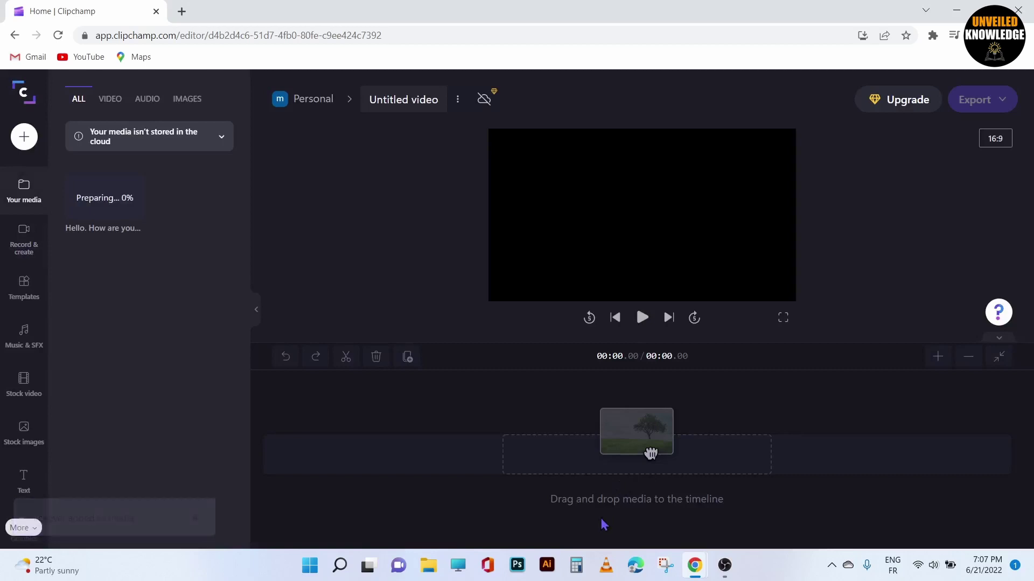
{"action": "mouse_move", "coordinate": [104, 168]}
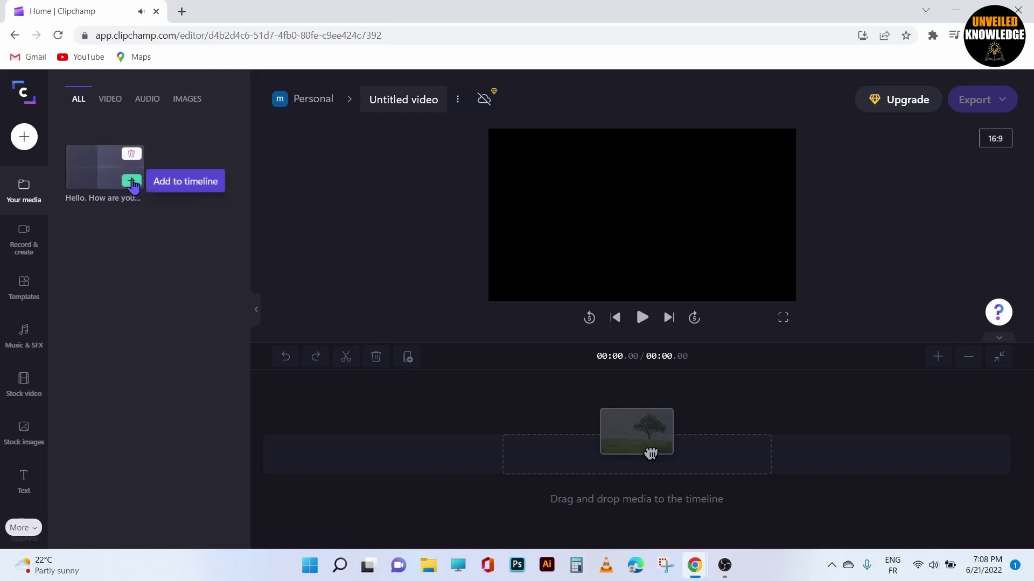
{"action": "left_click", "coordinate": [131, 181]}
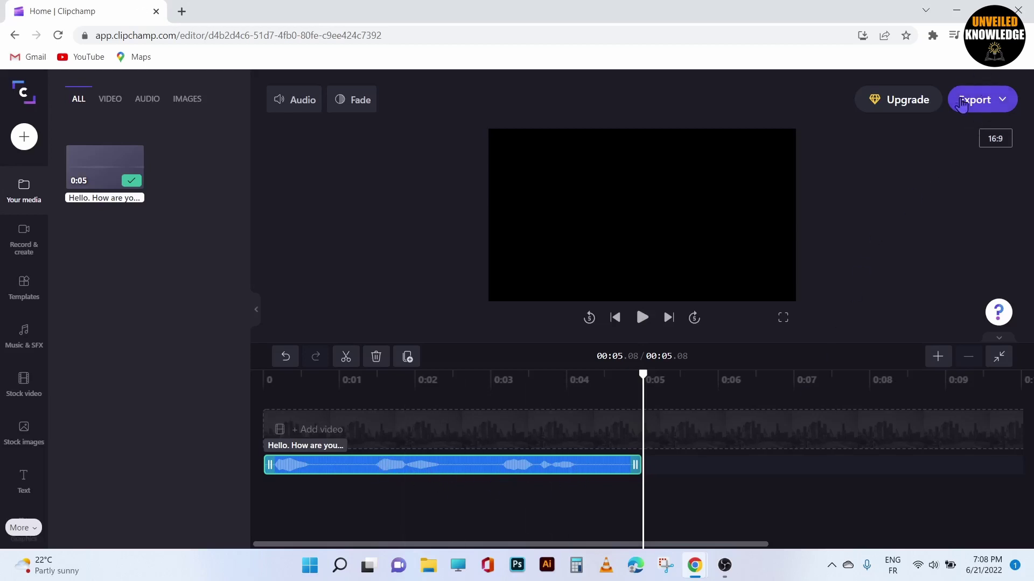
Export the project as a 720p MP4.
{"action": "left_click", "coordinate": [1003, 99]}
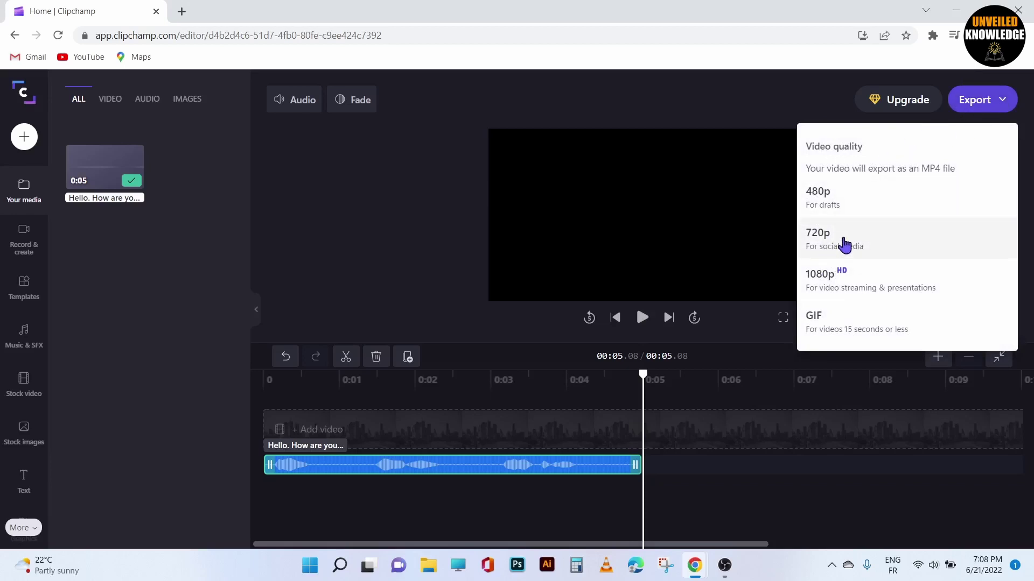
{"action": "left_click", "coordinate": [845, 244]}
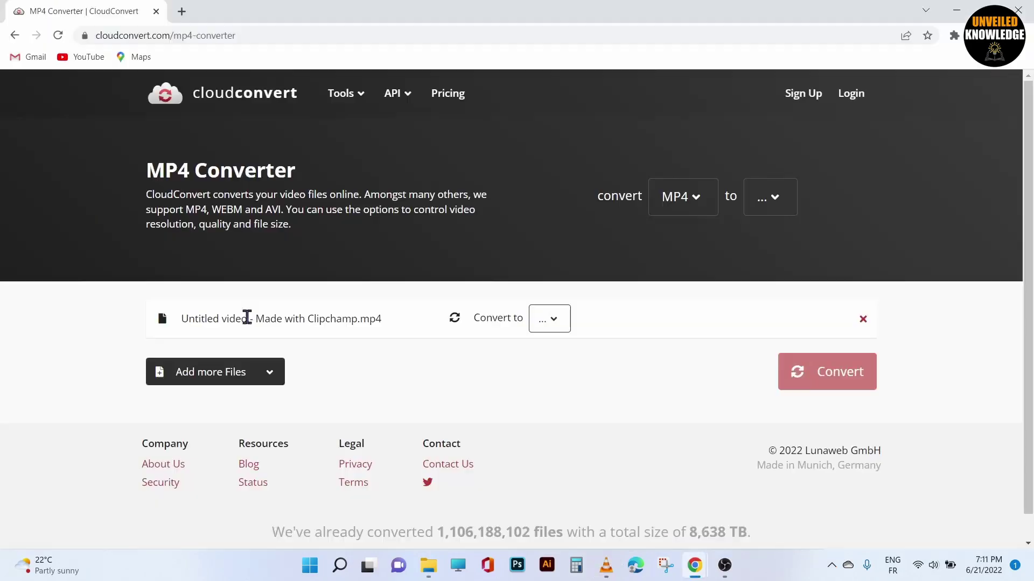
Set the CloudConvert output format to MP3 and start the conversion.
{"action": "left_click", "coordinate": [550, 318]}
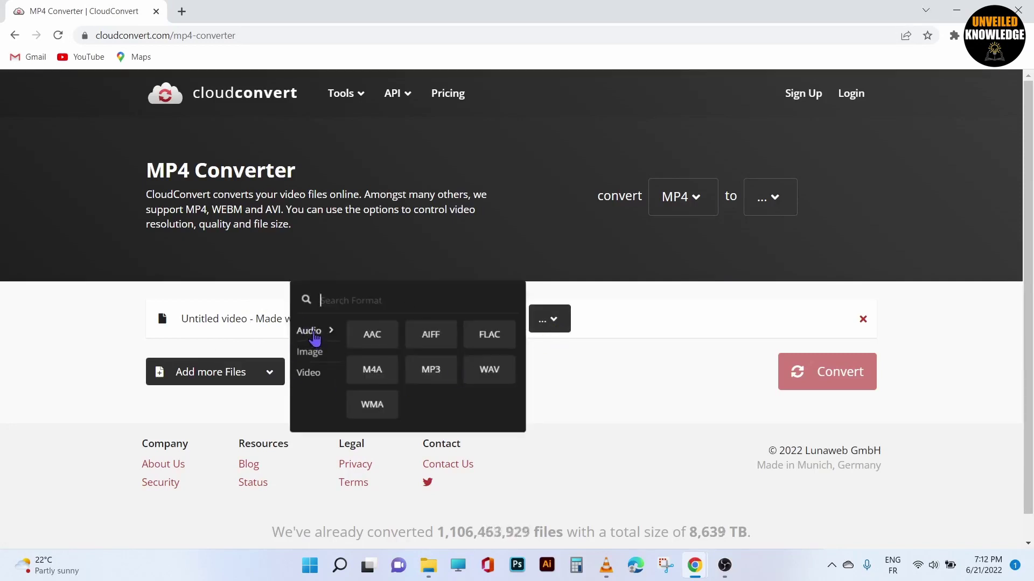
{"action": "mouse_move", "coordinate": [309, 330]}
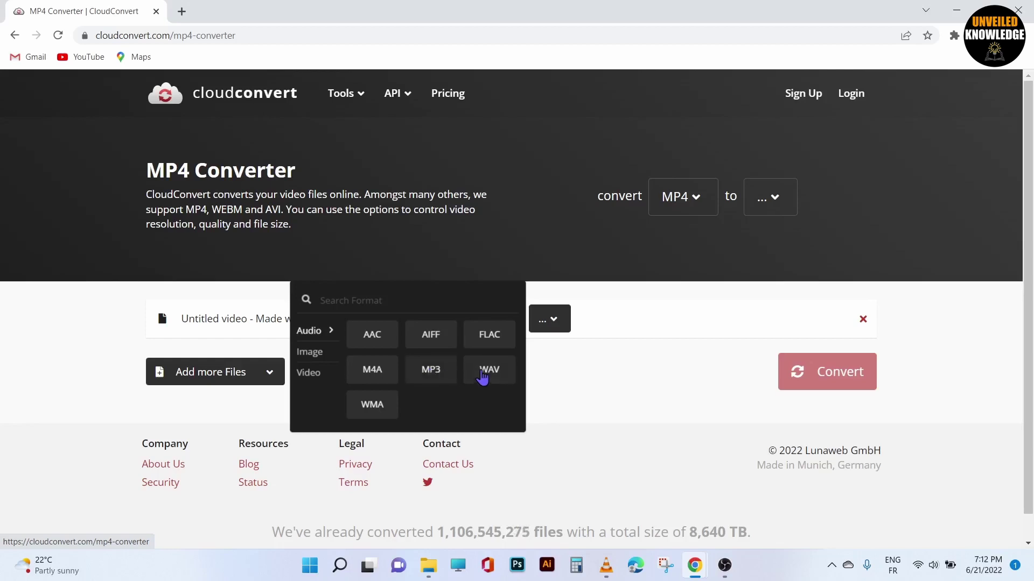
{"action": "left_click", "coordinate": [431, 370]}
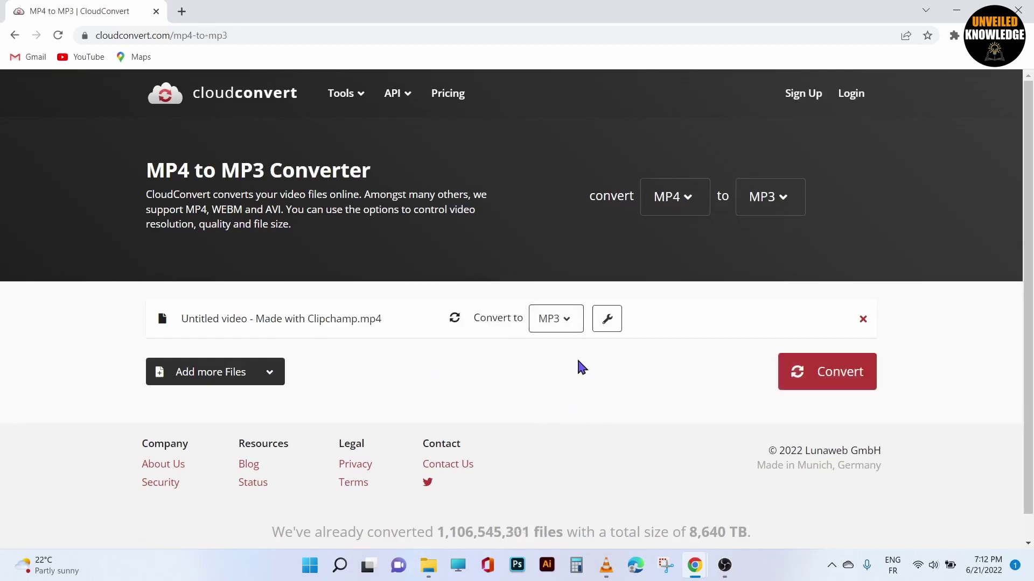
{"action": "left_click", "coordinate": [827, 371]}
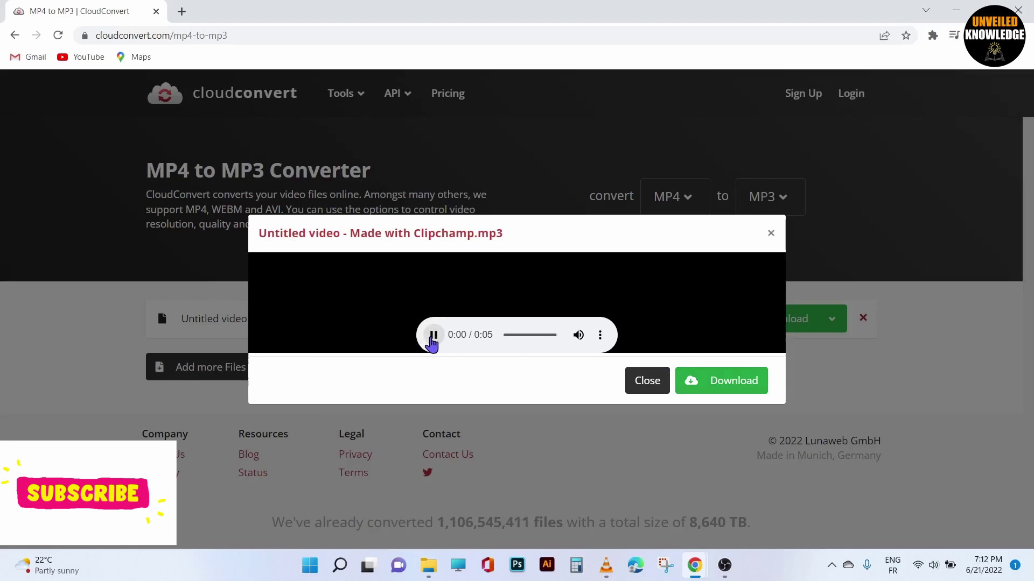
Play the 5-second MP3 preview and download the file.
{"action": "left_click", "coordinate": [434, 334]}
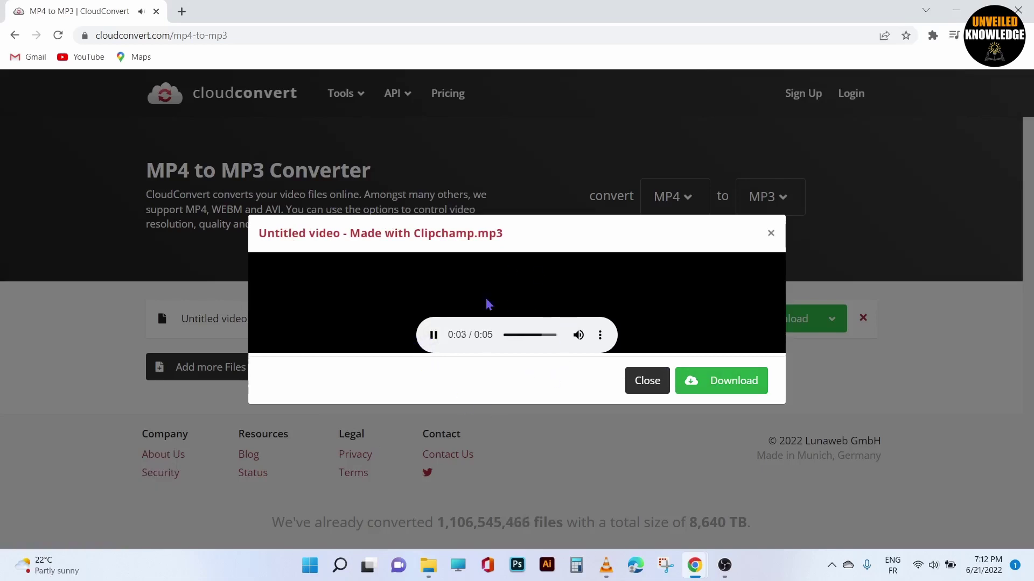
{"action": "left_click", "coordinate": [720, 380]}
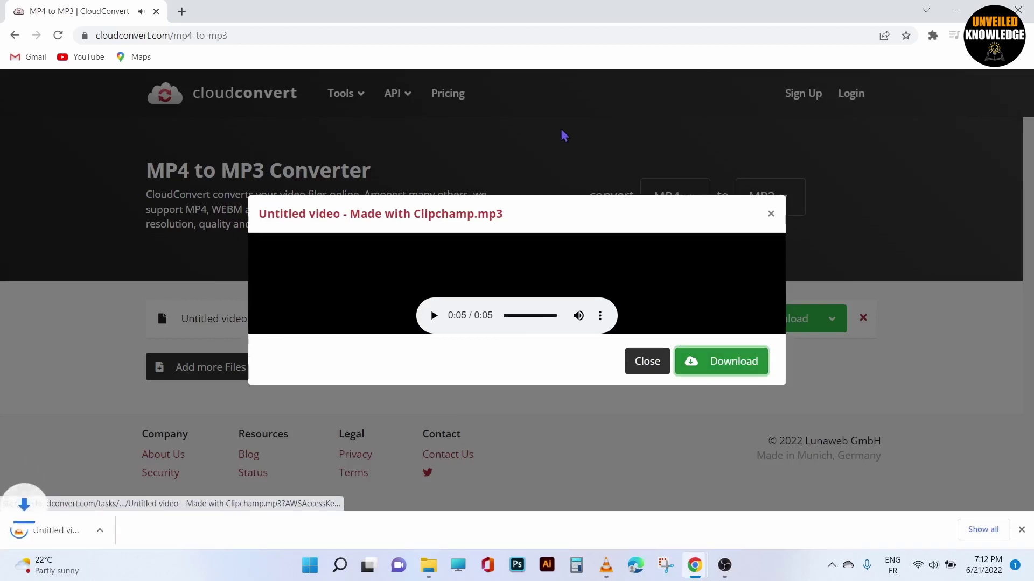